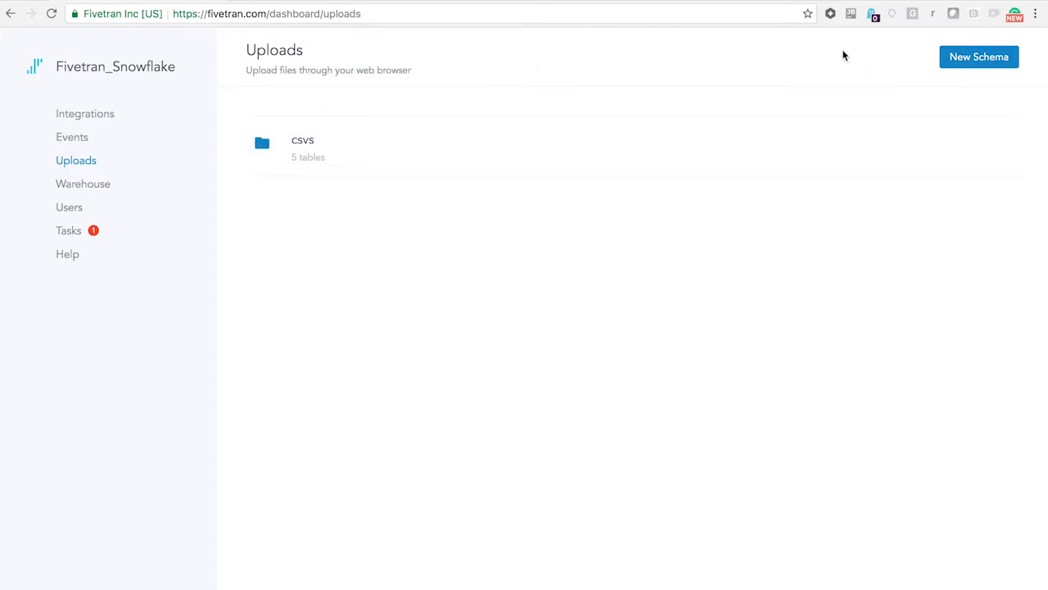
- Start a new upload schema and name it example_upload
{"action": "left_click", "coordinate": [966, 63]}
{"action": "left_click", "coordinate": [427, 271]}
{"action": "type", "text": "example"}
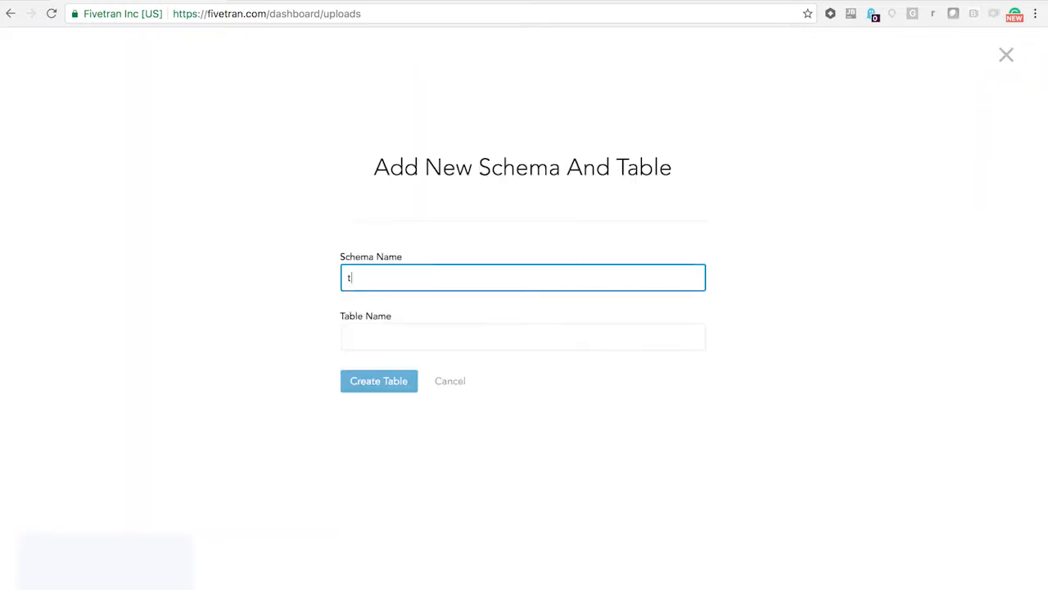
{"action": "type", "text": "_upload"}
- Name the schema's table techcrunch_funding and create it
{"action": "left_click", "coordinate": [369, 343]}
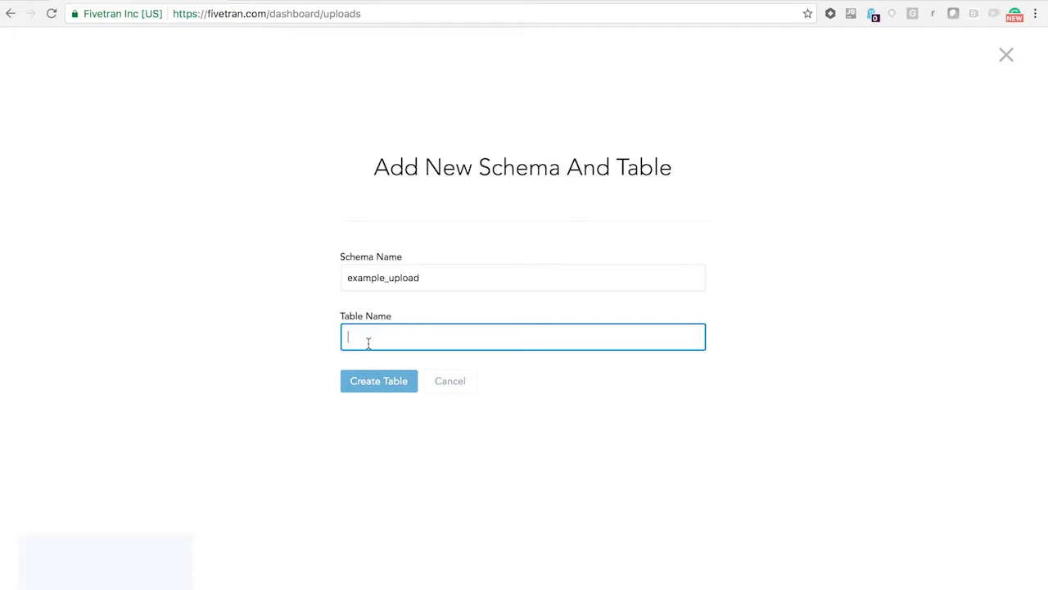
{"action": "type", "text": "techn"}
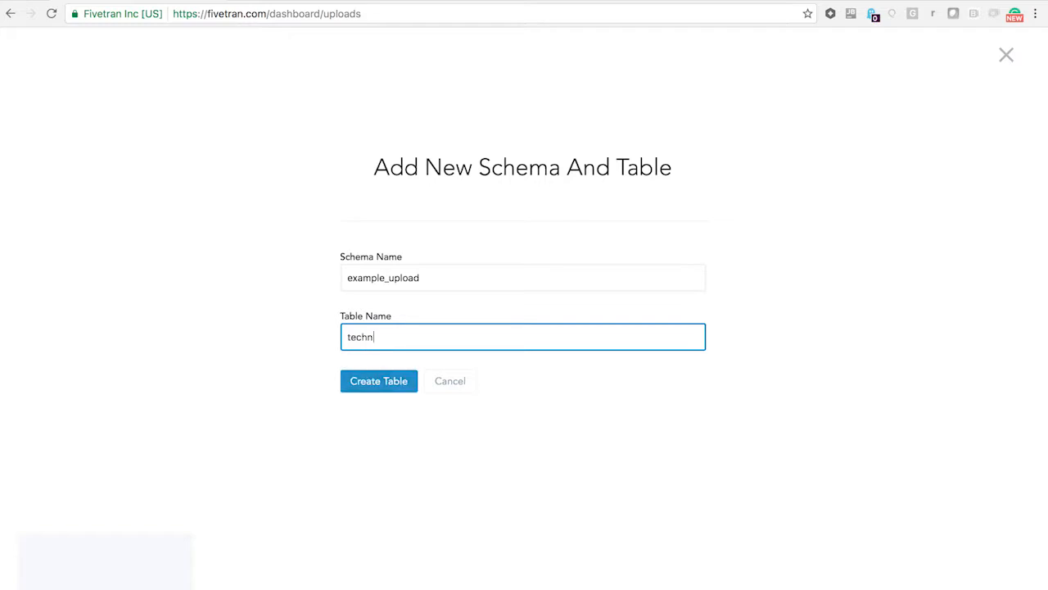
{"action": "key", "text": "BackSpace"}
{"action": "type", "text": "crunch_up"}
{"action": "key", "text": "BackSpace"}
{"action": "key", "text": "BackSpace"}
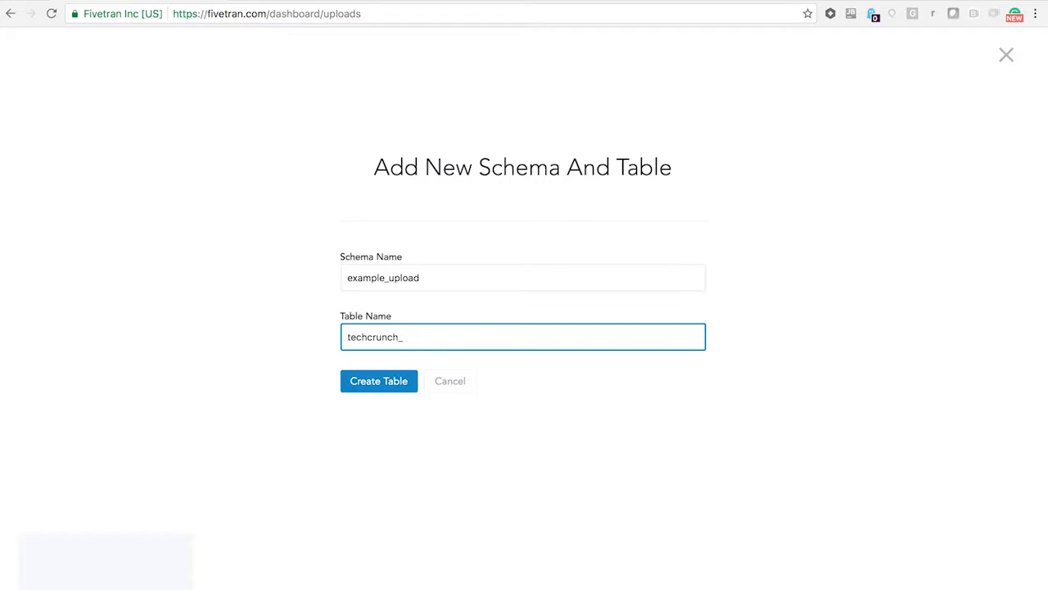
{"action": "type", "text": "funding"}
{"action": "left_click", "coordinate": [385, 385]}
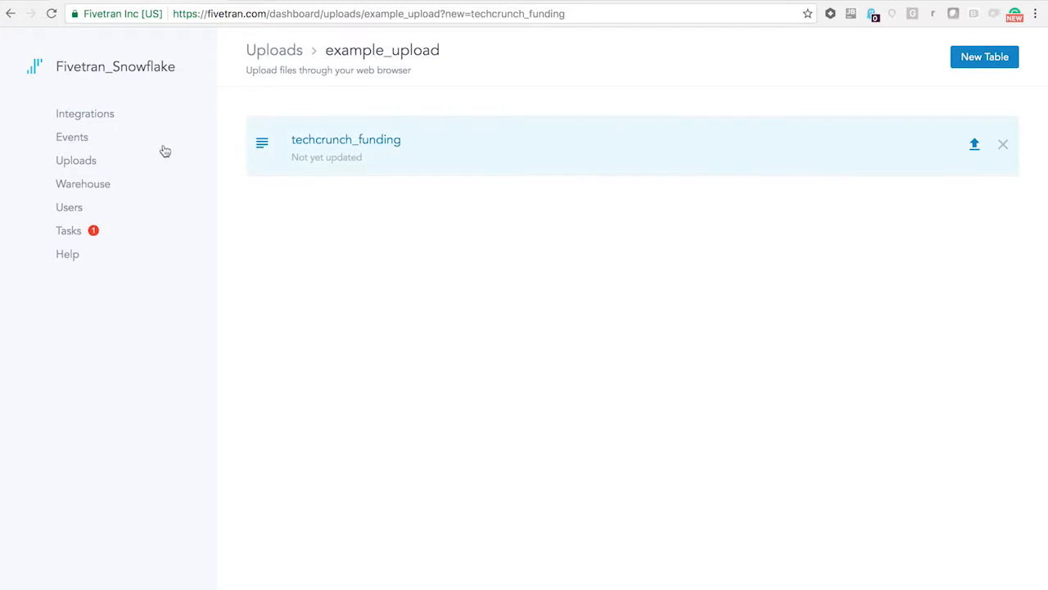
- Reopen the example_upload schema from the uploads list and view its new-table form without adding a table
{"action": "left_click", "coordinate": [265, 54]}
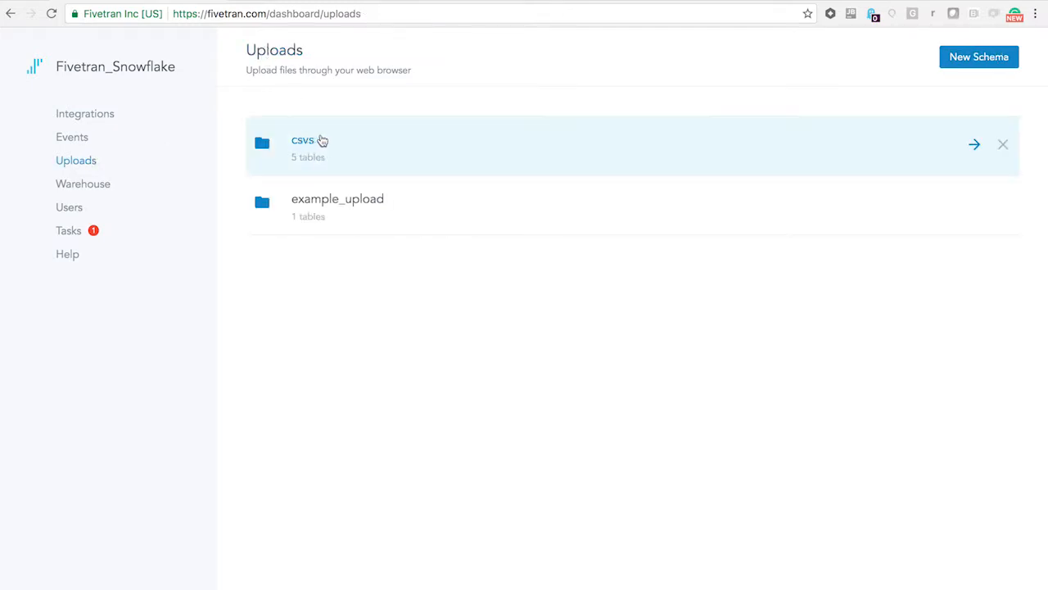
{"action": "left_click", "coordinate": [351, 208]}
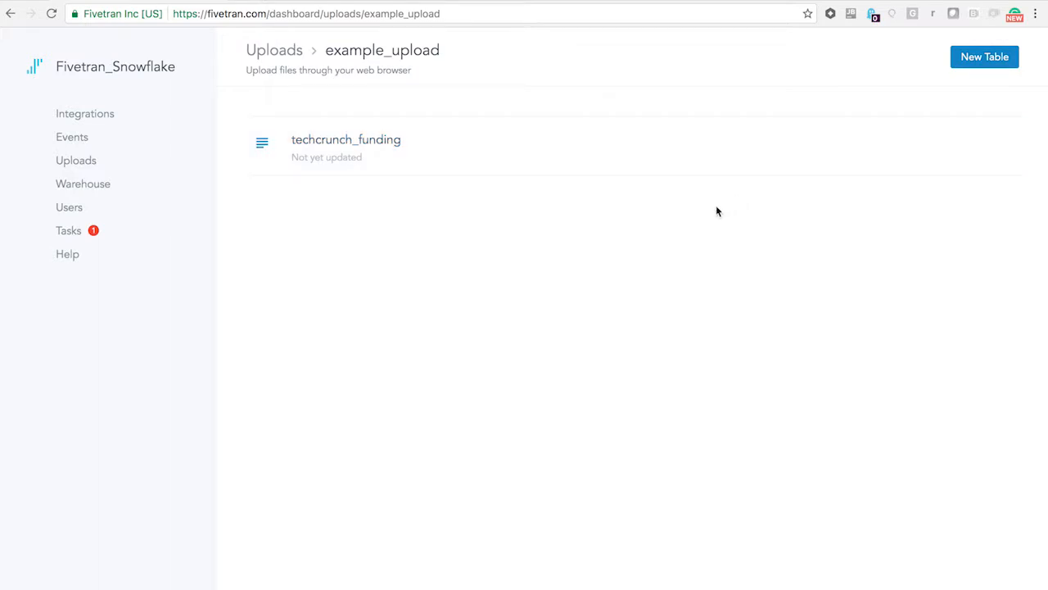
{"action": "left_click", "coordinate": [979, 58]}
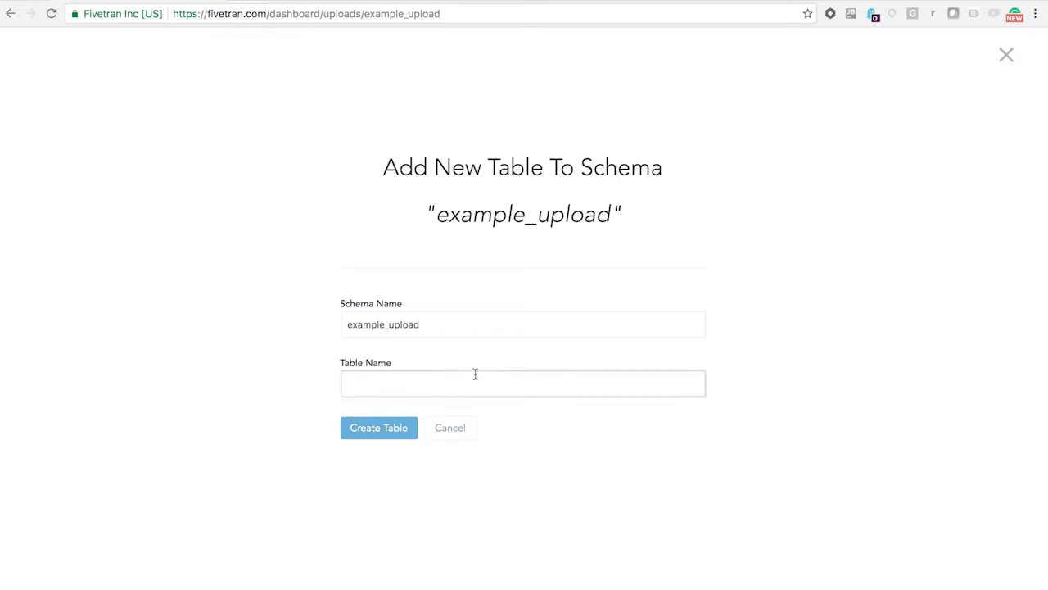
{"action": "left_click", "coordinate": [1006, 55]}
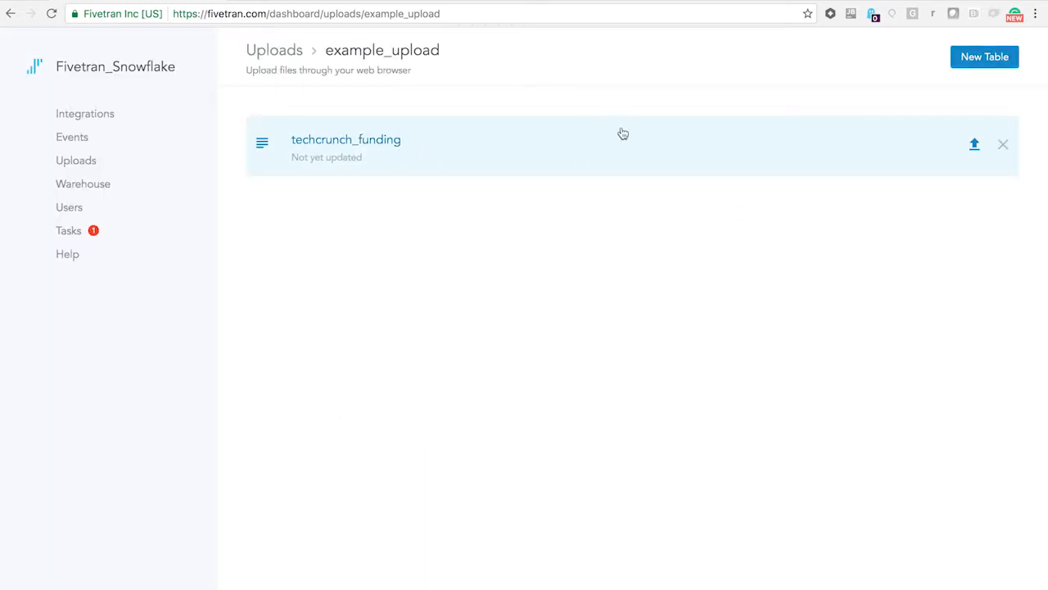
- Upload the TechCrunch_continentalUSA CSV file from the Desktop folder into the techcrunch_funding table
{"action": "left_click", "coordinate": [675, 145]}
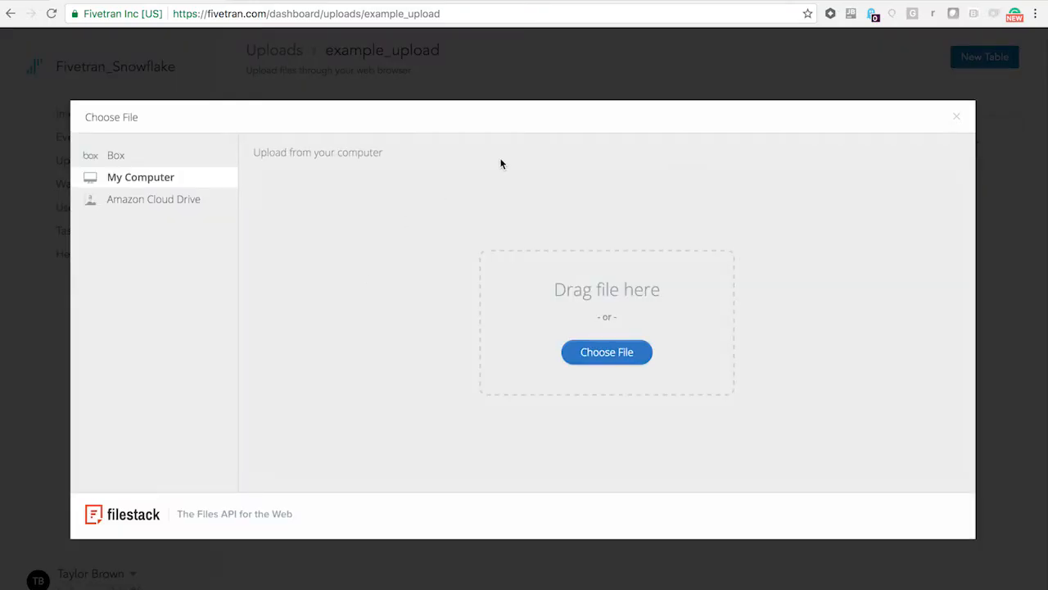
{"action": "left_click", "coordinate": [613, 359]}
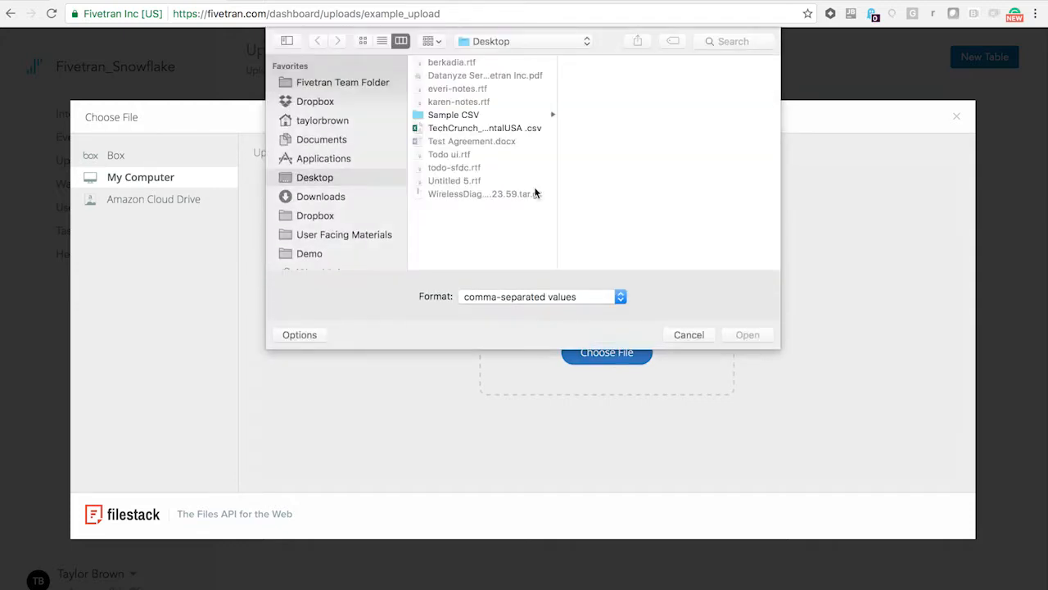
{"action": "left_click", "coordinate": [473, 128]}
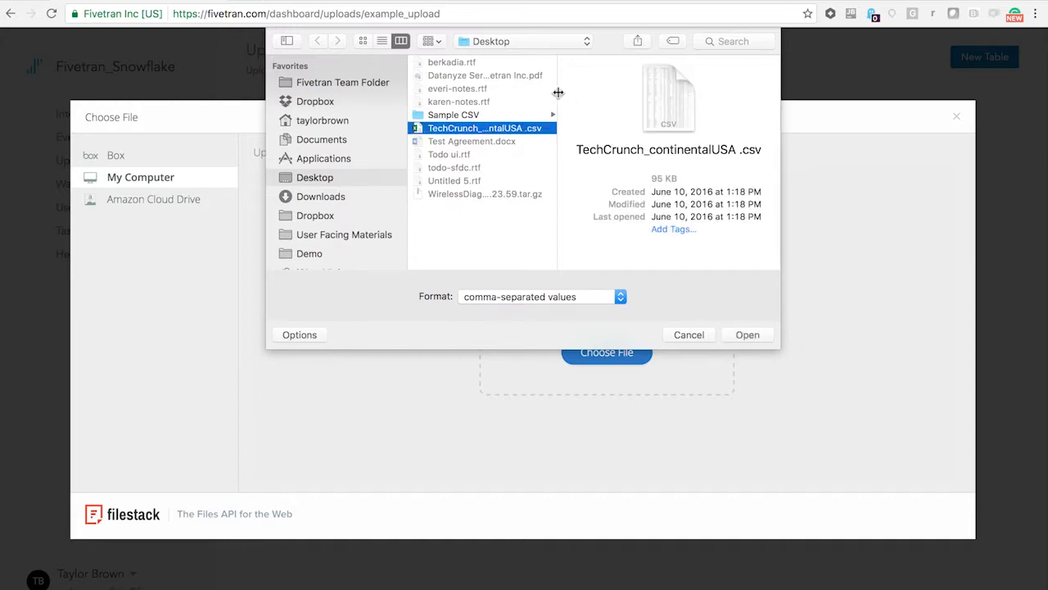
{"action": "left_click_drag", "start_coordinate": [556, 95], "coordinate": [606, 96]}
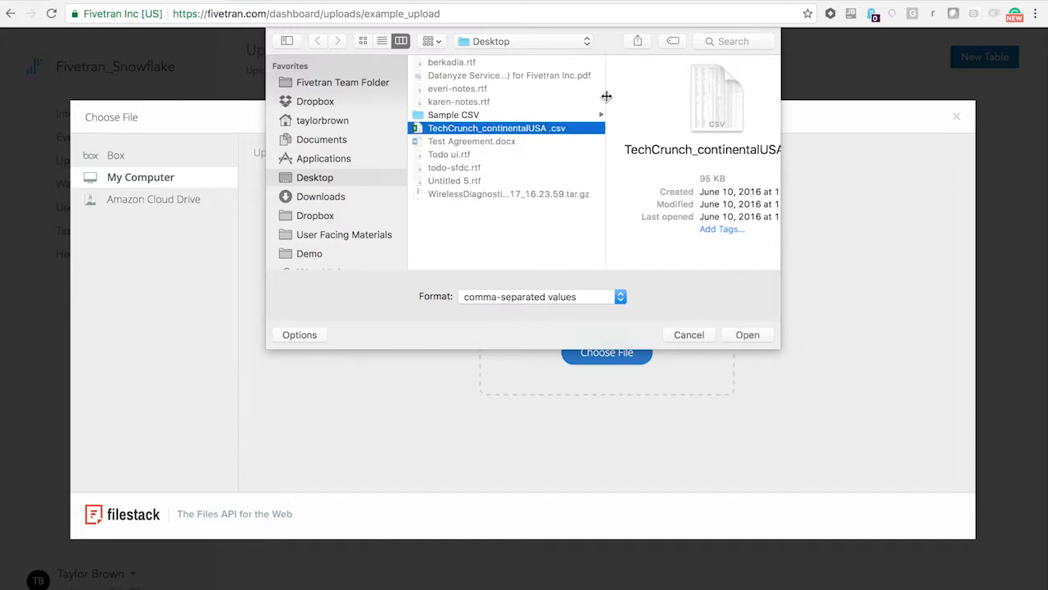
{"action": "left_click", "coordinate": [747, 335]}
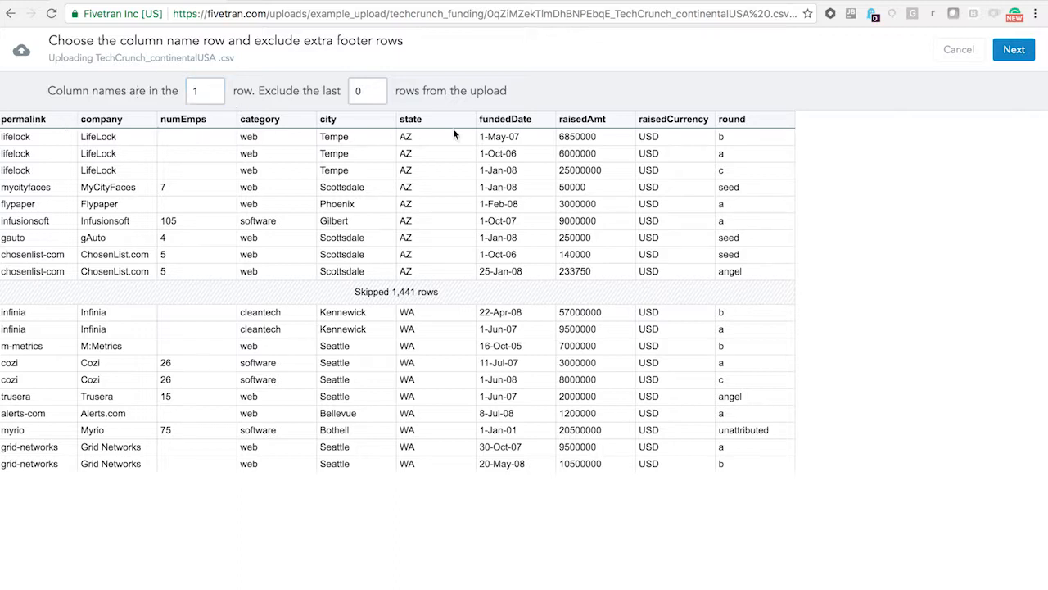
- Try row 4 as the column name row and set it back to row 1
{"action": "left_click", "coordinate": [217, 90]}
{"action": "left_click", "coordinate": [215, 88]}
{"action": "left_click", "coordinate": [214, 88]}
{"action": "left_click", "coordinate": [215, 89]}
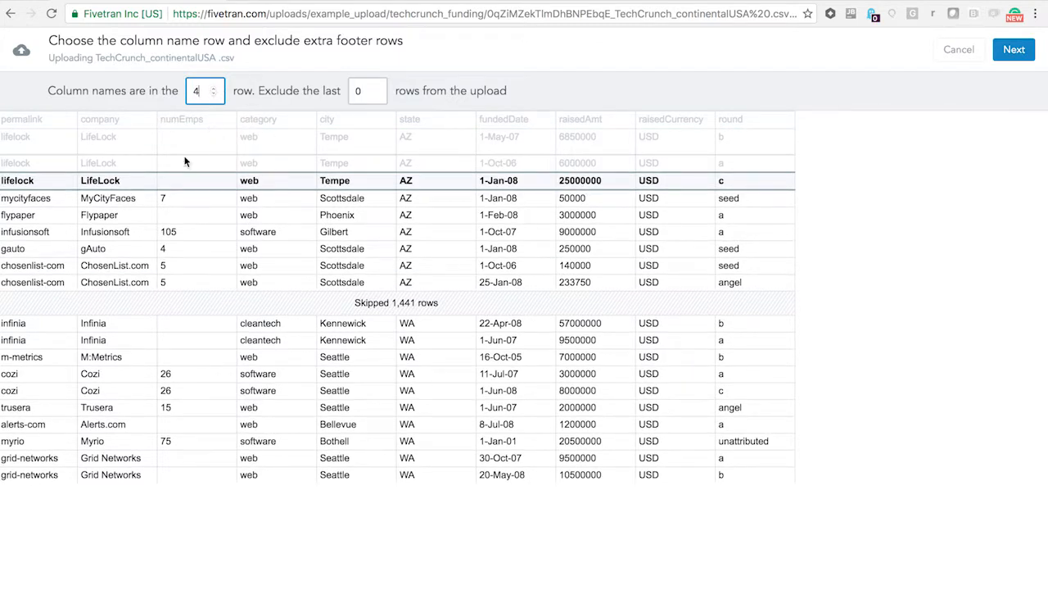
{"action": "left_click", "coordinate": [213, 94]}
{"action": "left_click", "coordinate": [213, 94]}
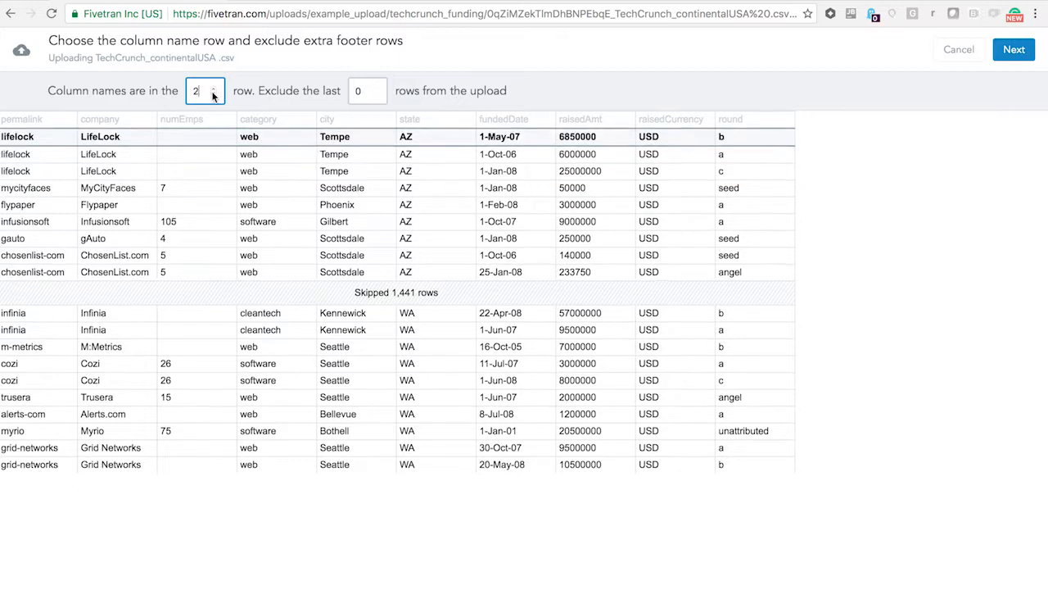
{"action": "left_click", "coordinate": [213, 94]}
- Keep 0 footer rows excluded, continue to the column type settings and look through the data rows
{"action": "left_click", "coordinate": [377, 94]}
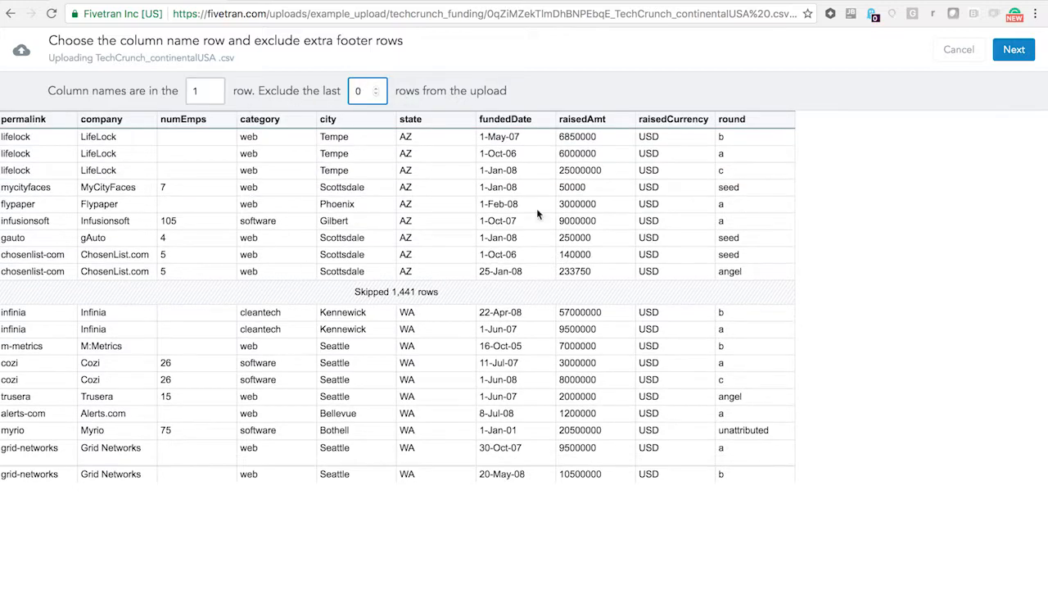
{"action": "left_click", "coordinate": [1013, 51]}
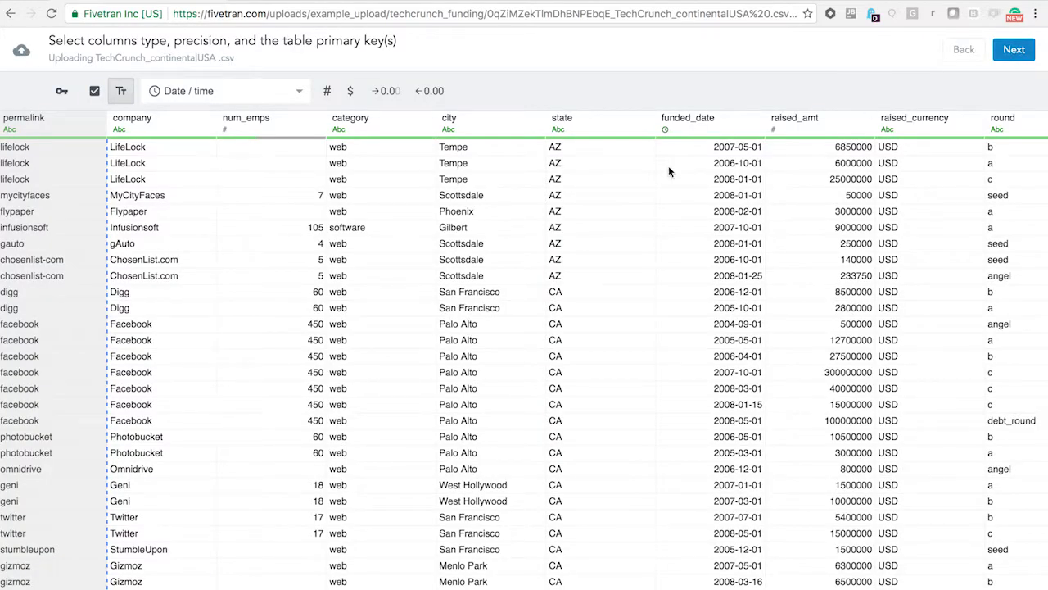
{"action": "scroll", "coordinate": [414, 293], "scroll_direction": "down", "scroll_amount": 5}
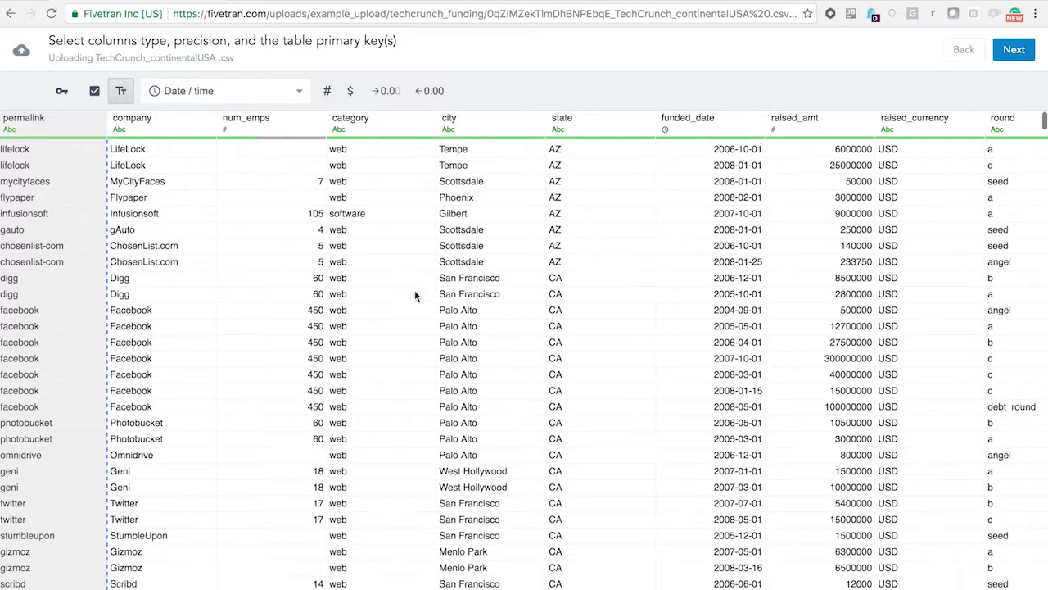
{"action": "scroll", "coordinate": [415, 295], "scroll_direction": "down", "scroll_amount": 2}
{"action": "scroll", "coordinate": [415, 293], "scroll_direction": "down", "scroll_amount": 2}
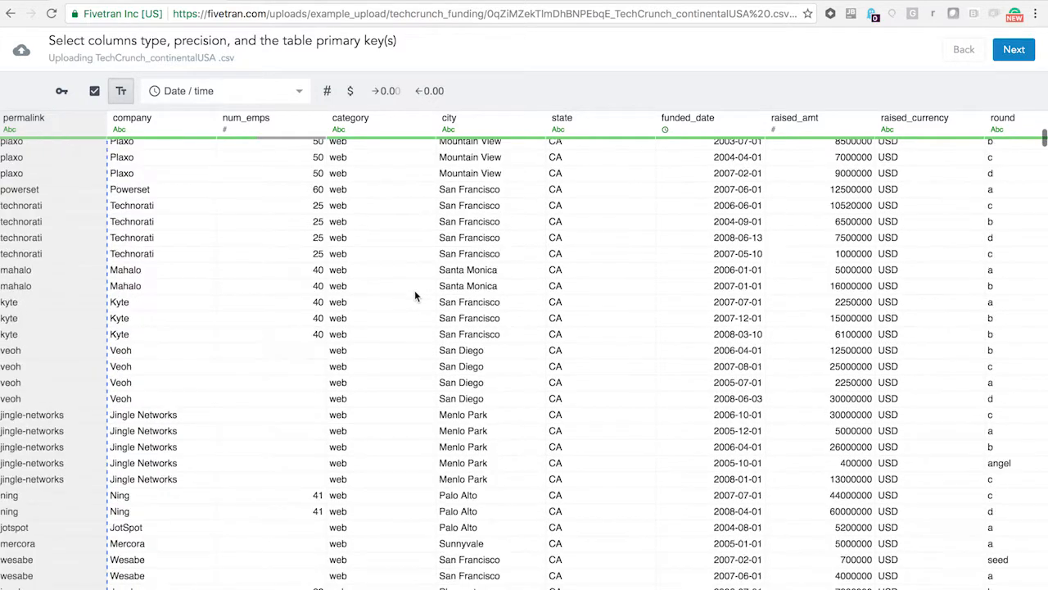
{"action": "scroll", "coordinate": [414, 293], "scroll_direction": "up", "scroll_amount": 9}
{"action": "scroll", "coordinate": [414, 294], "scroll_direction": "down", "scroll_amount": 6}
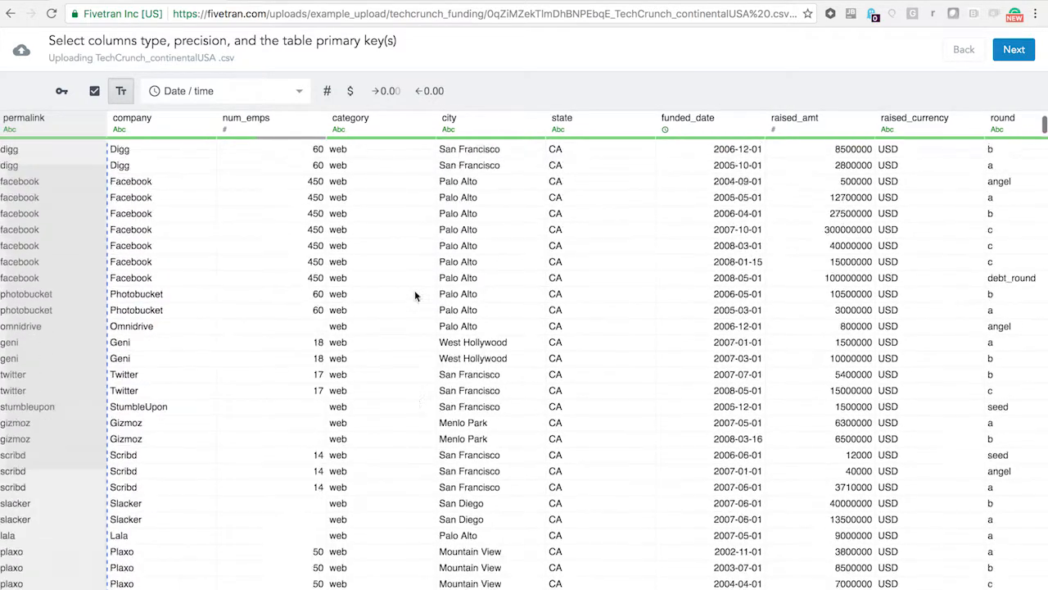
{"action": "scroll", "coordinate": [414, 295], "scroll_direction": "up", "scroll_amount": 6}
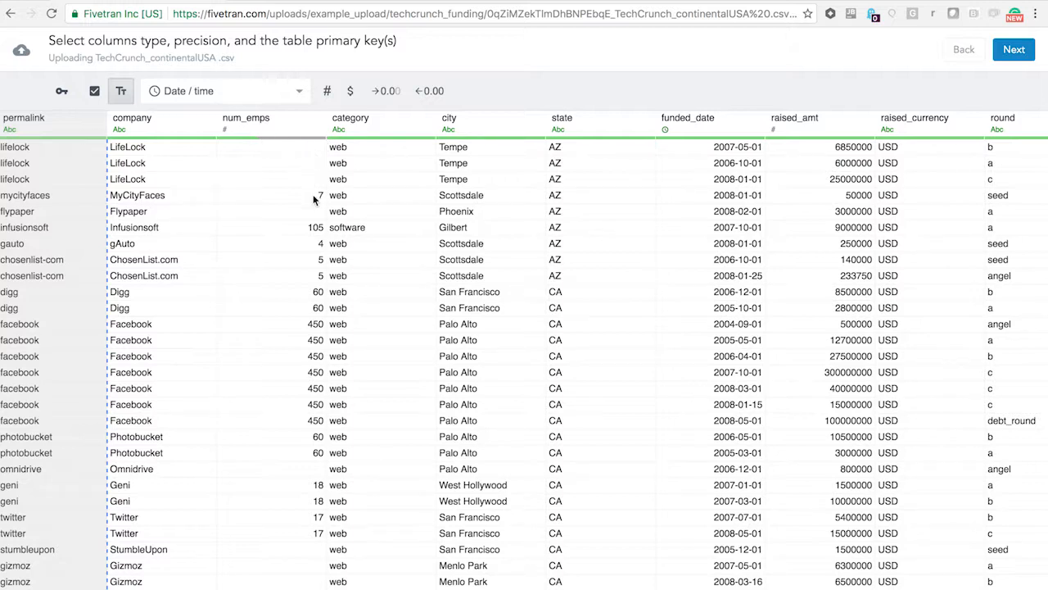
- Try the boolean type on the num_emps column, look through its flagged values and restore the number type
{"action": "left_click", "coordinate": [296, 125]}
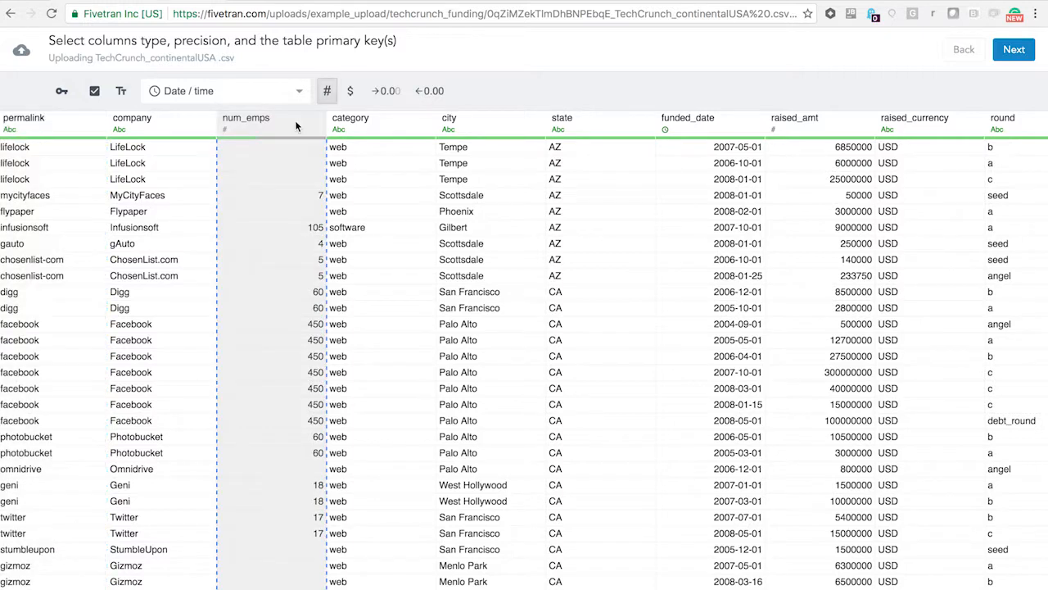
{"action": "left_click", "coordinate": [92, 95]}
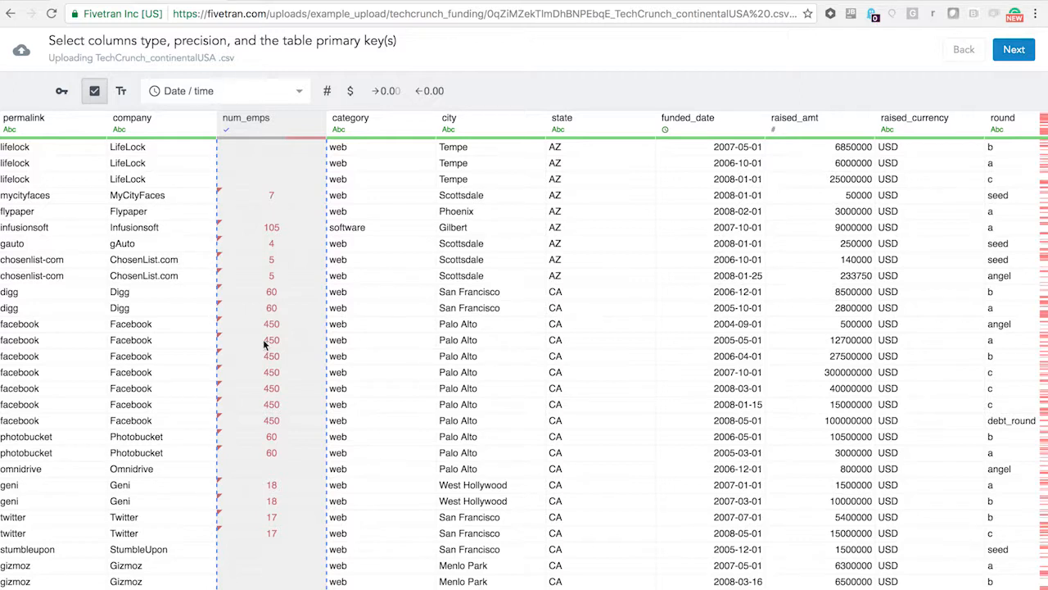
{"action": "left_click", "coordinate": [393, 203]}
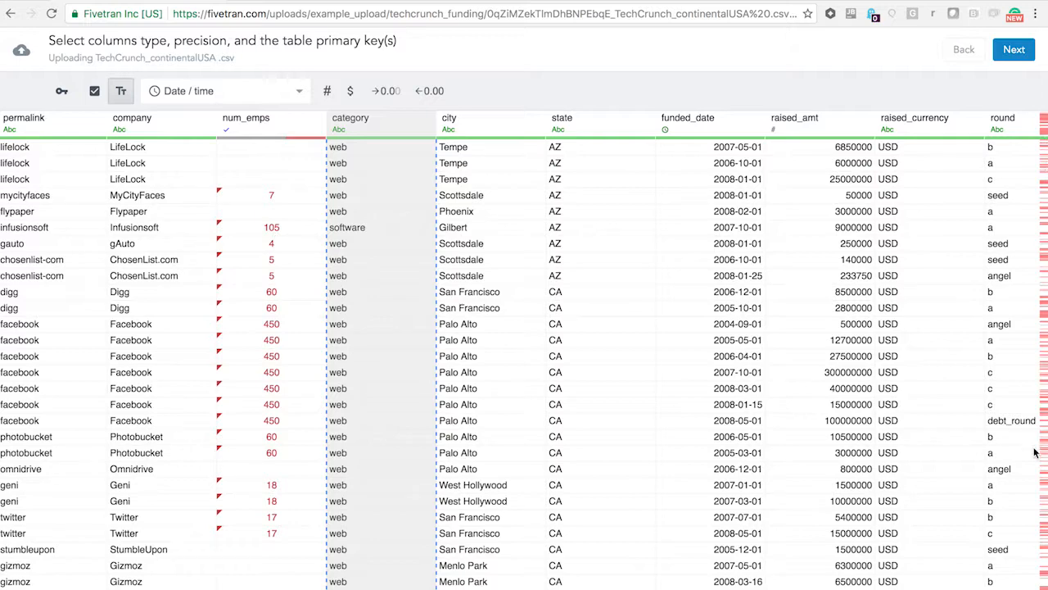
{"action": "scroll", "coordinate": [720, 404], "scroll_direction": "down", "scroll_amount": 20}
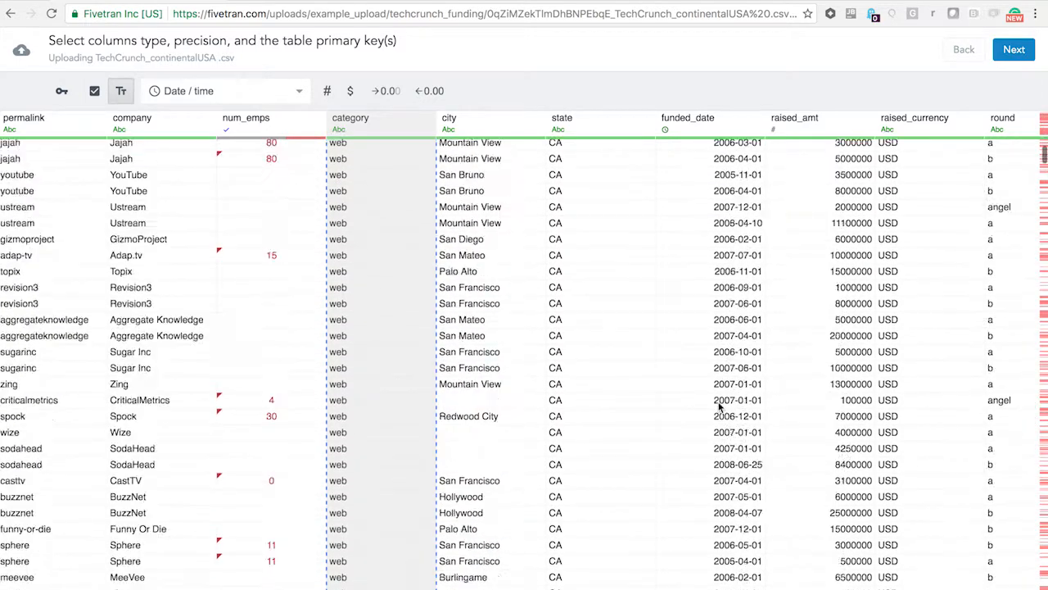
{"action": "scroll", "coordinate": [720, 407], "scroll_direction": "down", "scroll_amount": 20}
{"action": "scroll", "coordinate": [720, 407], "scroll_direction": "up", "scroll_amount": 20}
{"action": "scroll", "coordinate": [720, 407], "scroll_direction": "up", "scroll_amount": 15}
{"action": "left_click", "coordinate": [229, 243]}
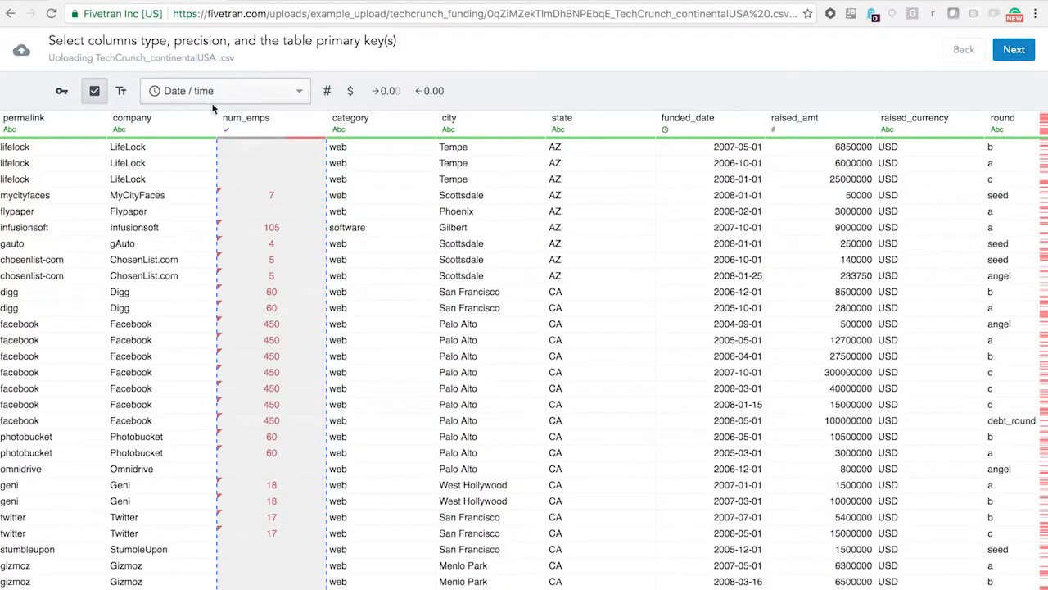
{"action": "left_click", "coordinate": [326, 92]}
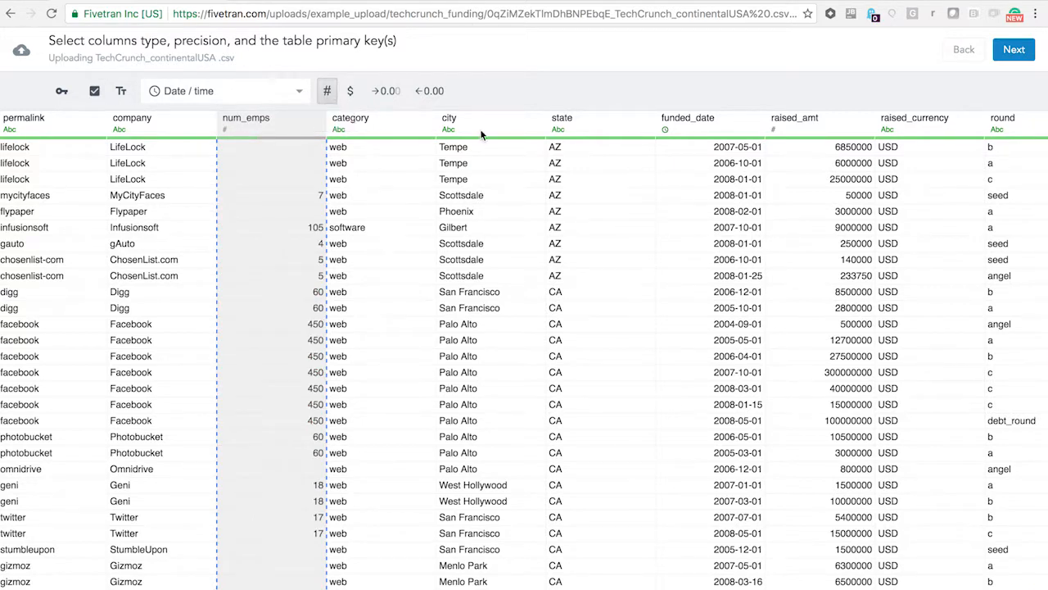
- Check the funded_date column's date format and set the raised_amt column to the Money type
{"action": "left_click", "coordinate": [720, 122]}
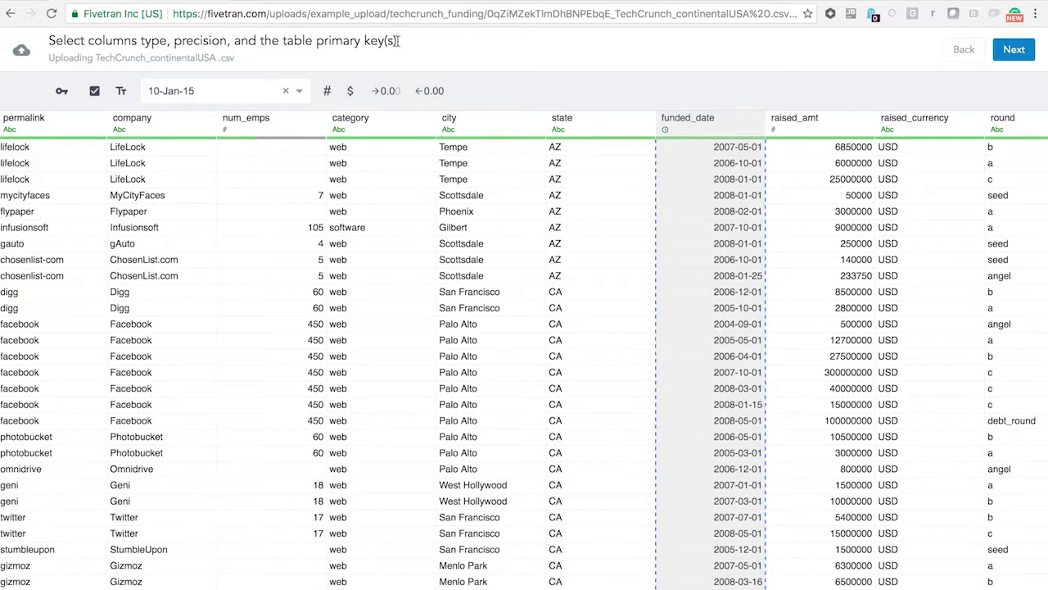
{"action": "left_click", "coordinate": [791, 125]}
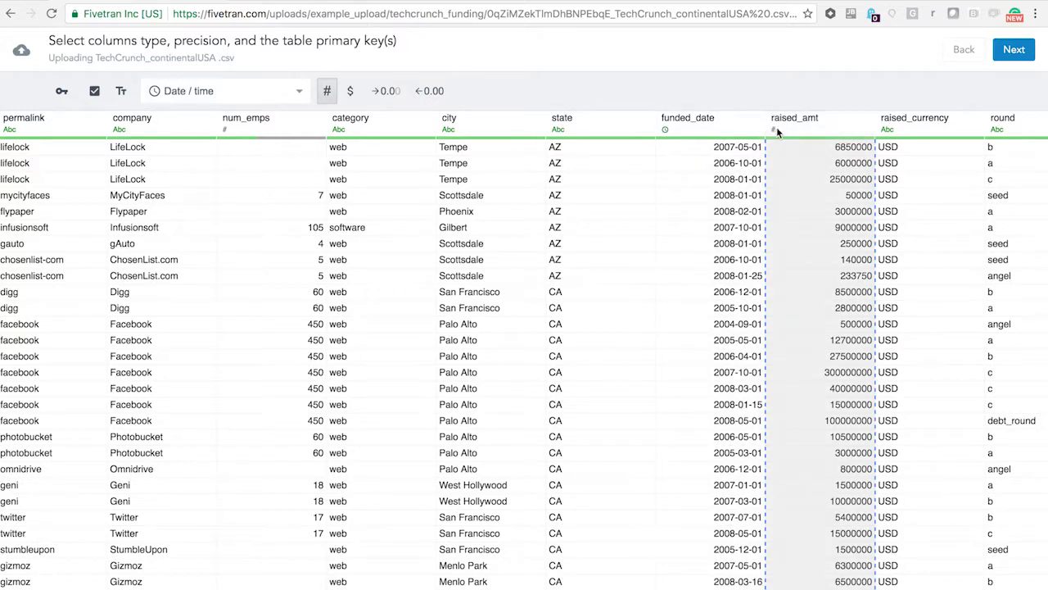
{"action": "left_click", "coordinate": [352, 90]}
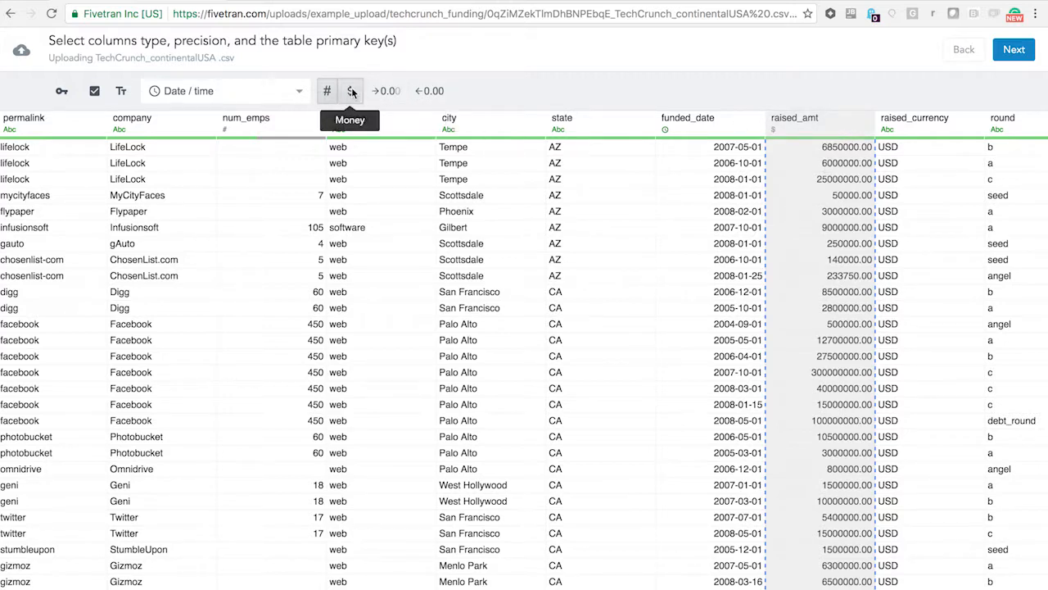
- Check the types of the raised_currency and round columns, and mark the company column as a primary key
{"action": "left_click", "coordinate": [915, 129]}
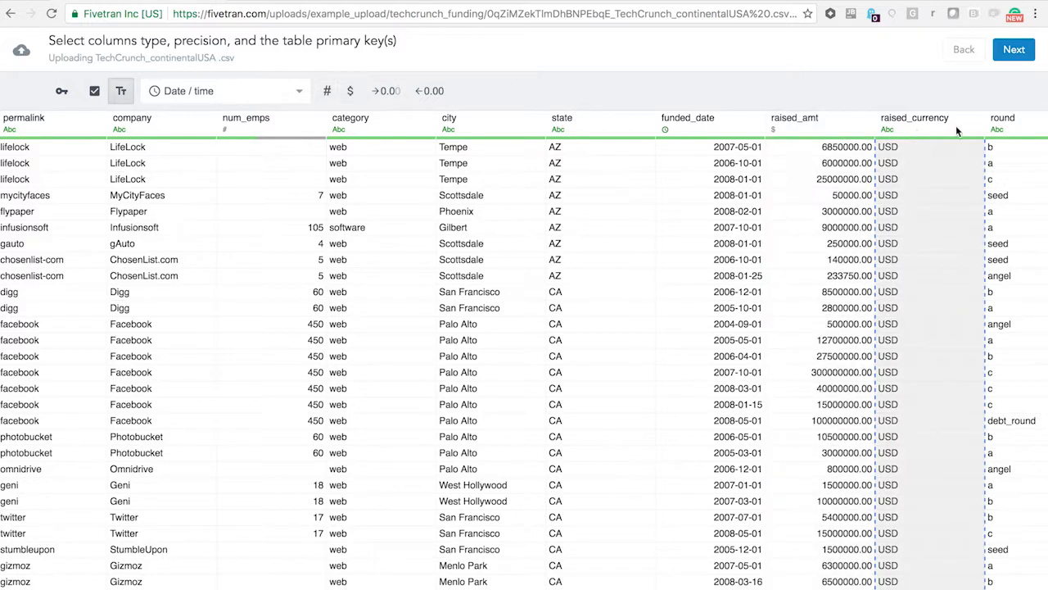
{"action": "left_click", "coordinate": [1024, 131]}
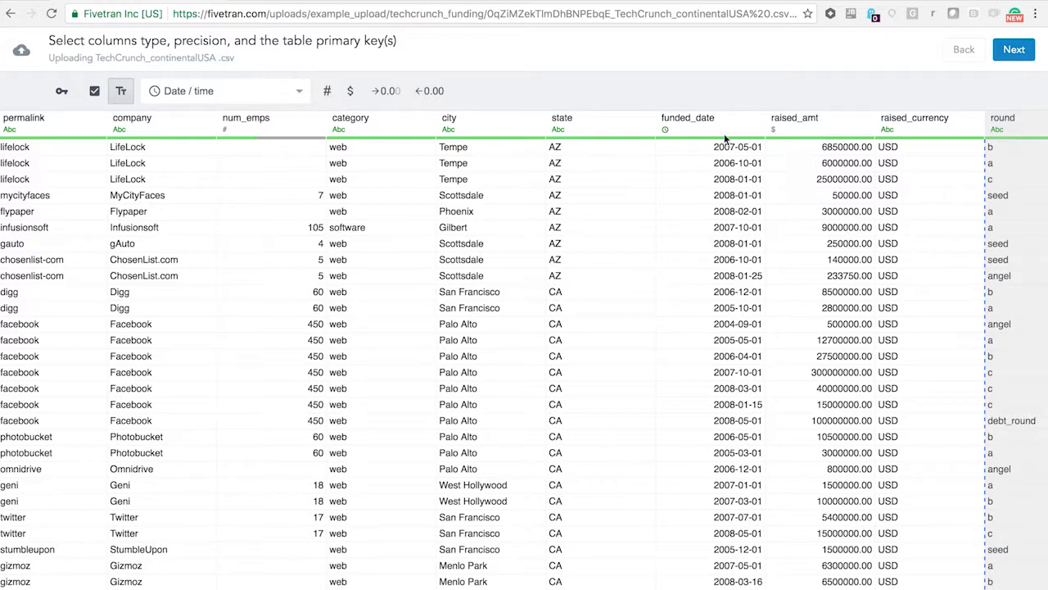
{"action": "left_click", "coordinate": [135, 152]}
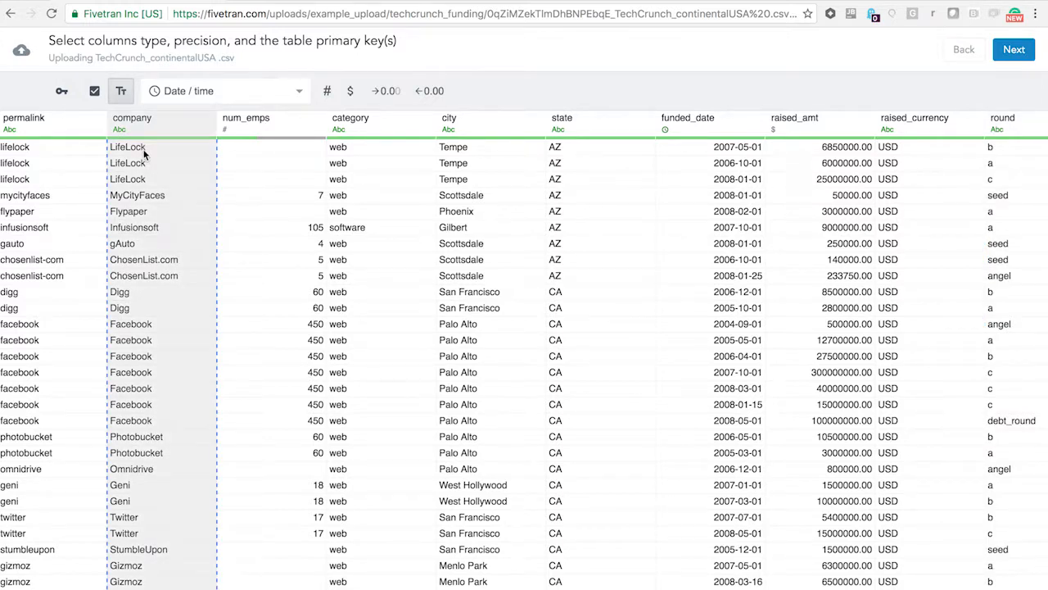
{"action": "left_click", "coordinate": [61, 90]}
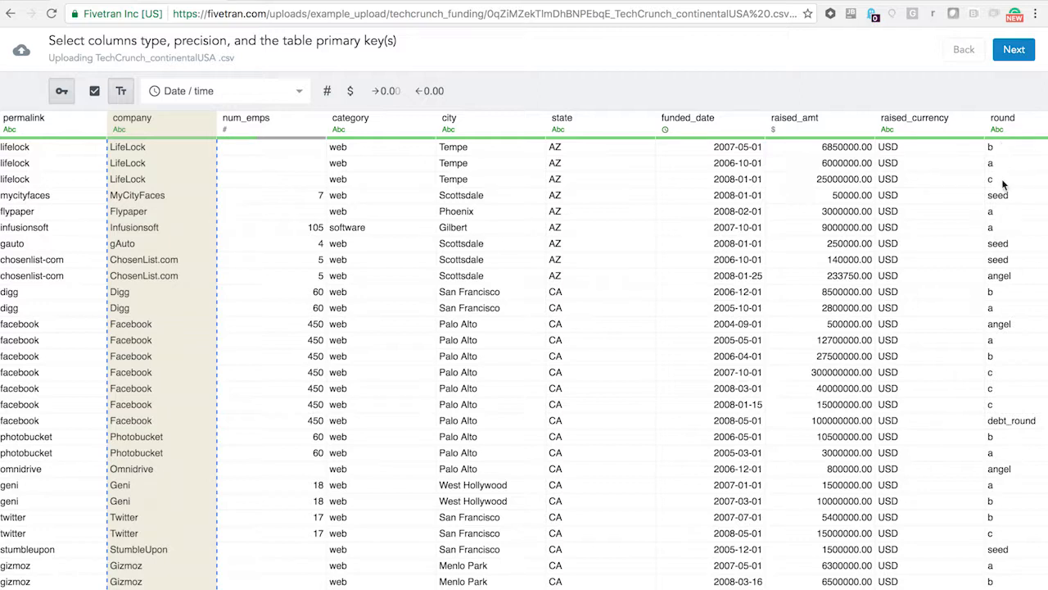
- Mark the round and funded_date columns as additional primary keys
{"action": "left_click", "coordinate": [1010, 129]}
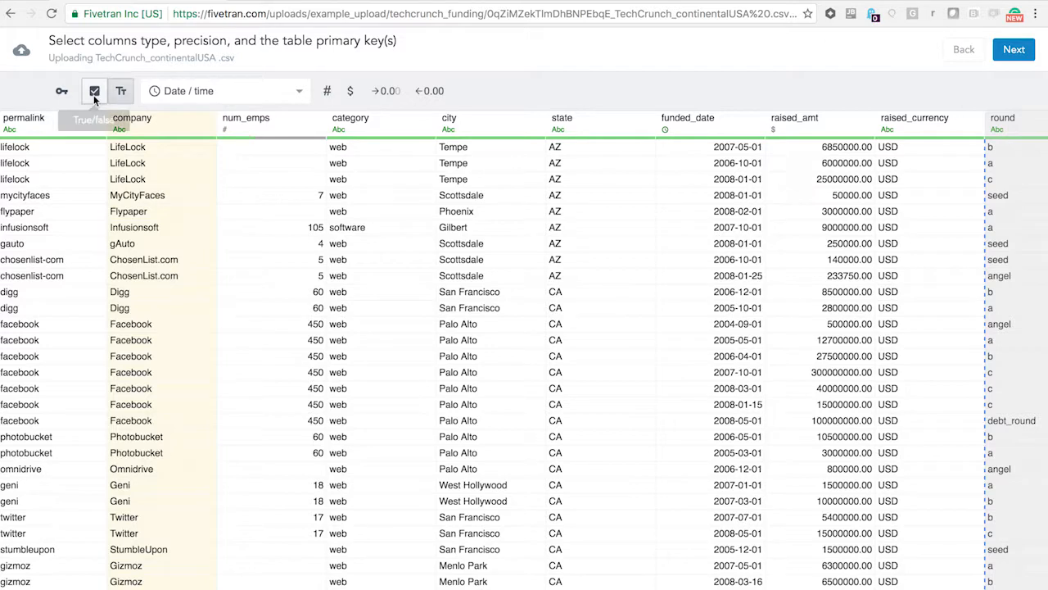
{"action": "left_click", "coordinate": [67, 95]}
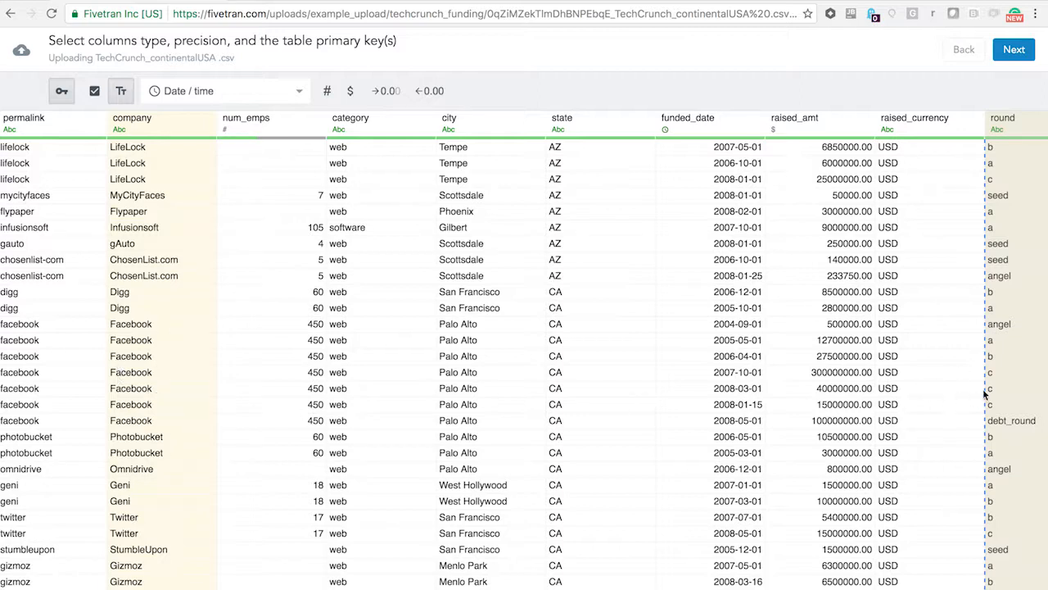
{"action": "left_click", "coordinate": [706, 121]}
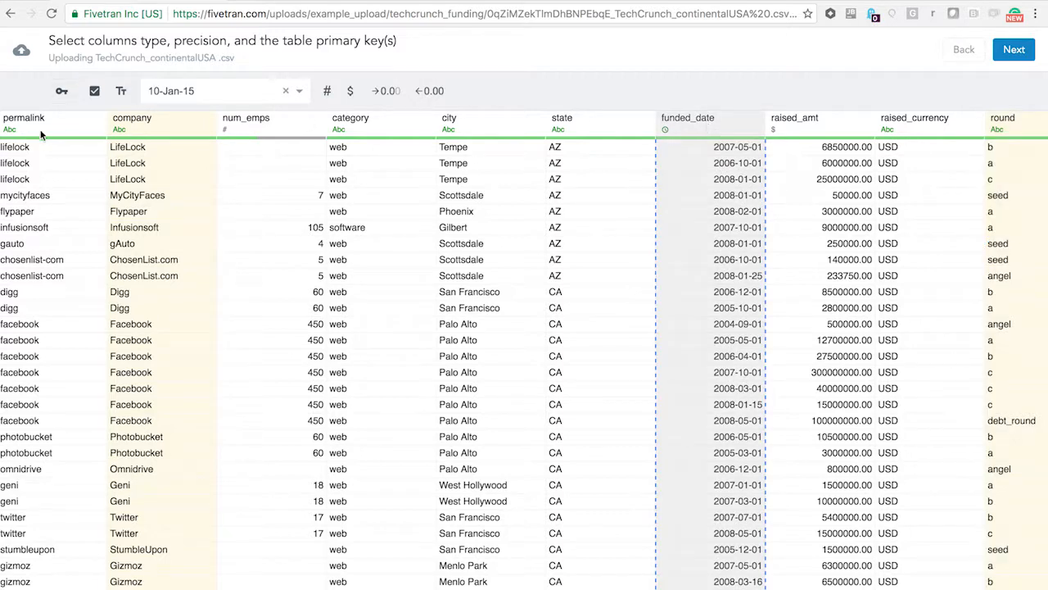
{"action": "left_click", "coordinate": [62, 93]}
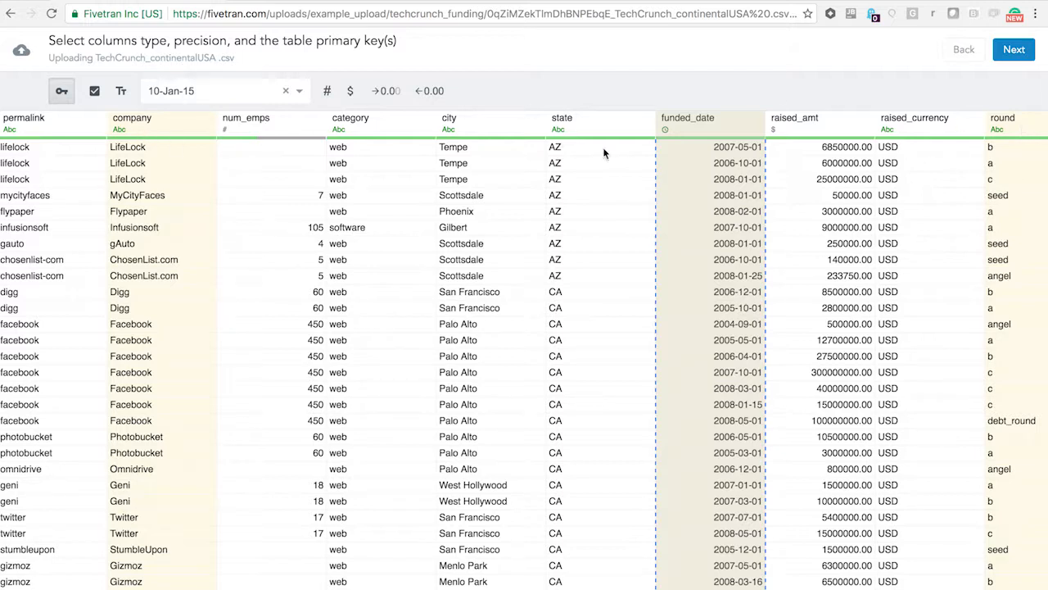
- Finish the column settings, review the column types and primary keys in the schema summary, and upload the table to the warehouse
{"action": "left_click", "coordinate": [1014, 52]}
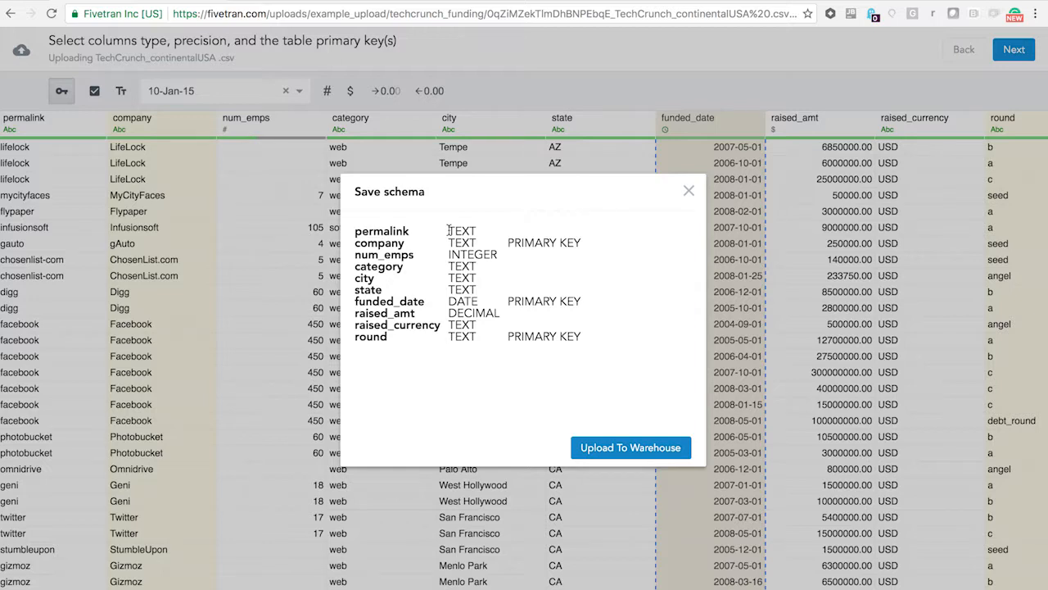
{"action": "double_click", "coordinate": [476, 231]}
{"action": "left_click", "coordinate": [475, 232]}
{"action": "left_click", "coordinate": [635, 448]}
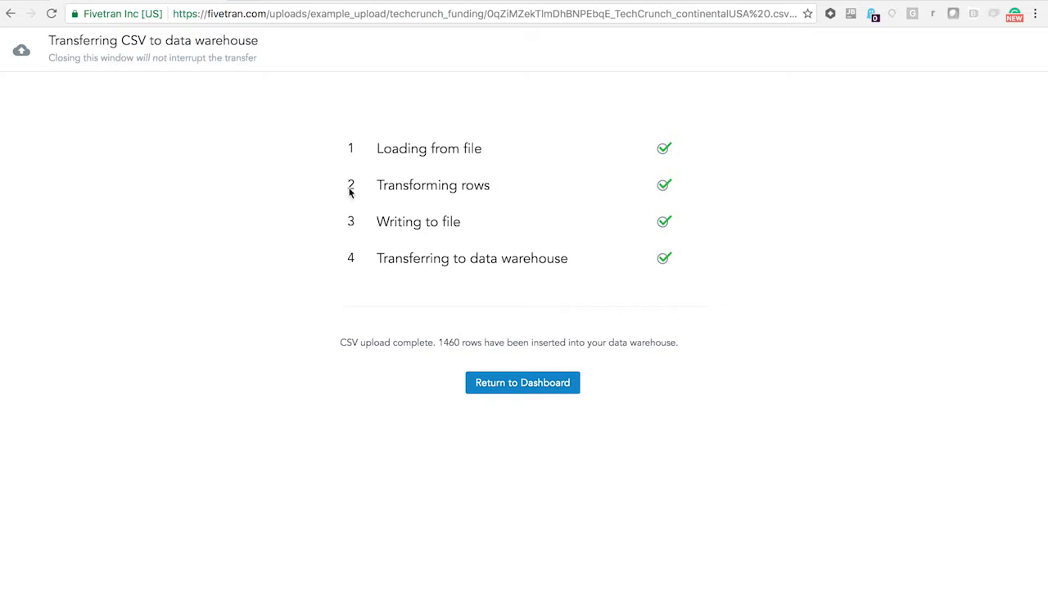
- Return to the dashboard's uploads, open the example_upload schema and view the file chooser for the techcrunch_funding table without uploading anything
{"action": "left_click", "coordinate": [517, 388]}
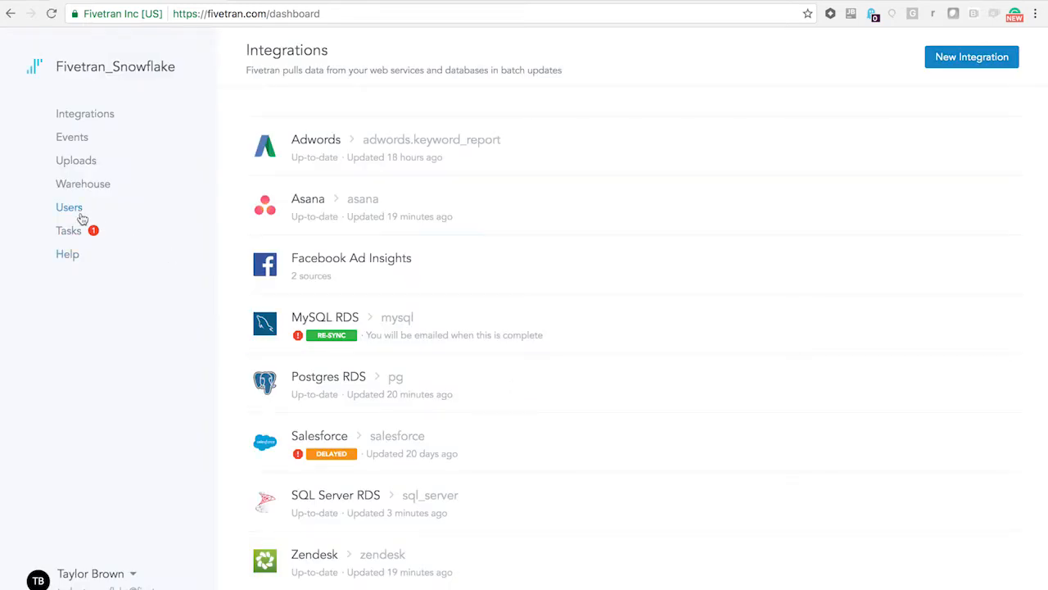
{"action": "left_click", "coordinate": [77, 167]}
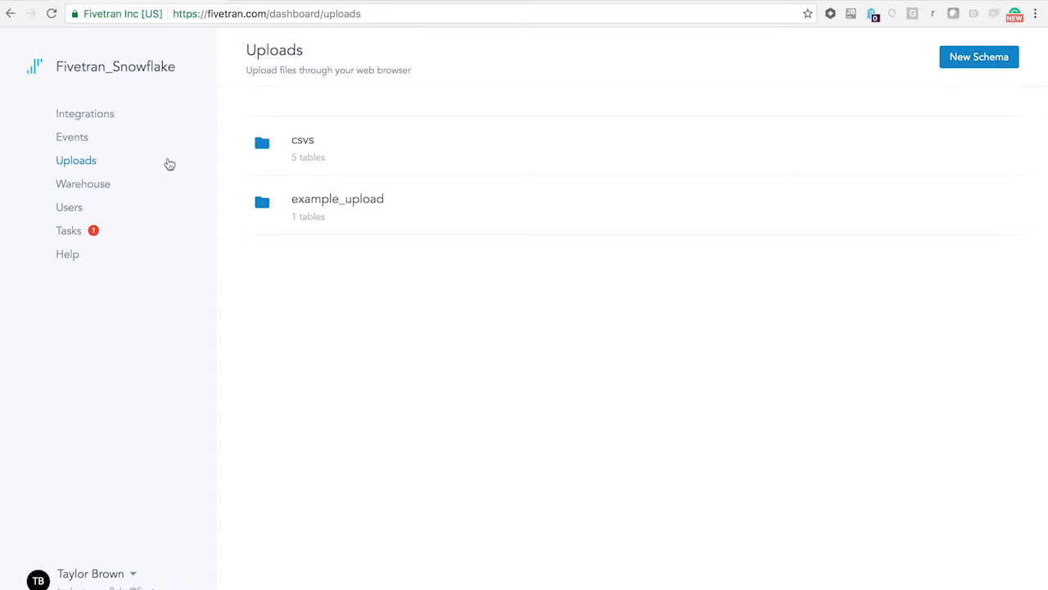
{"action": "left_click", "coordinate": [331, 205]}
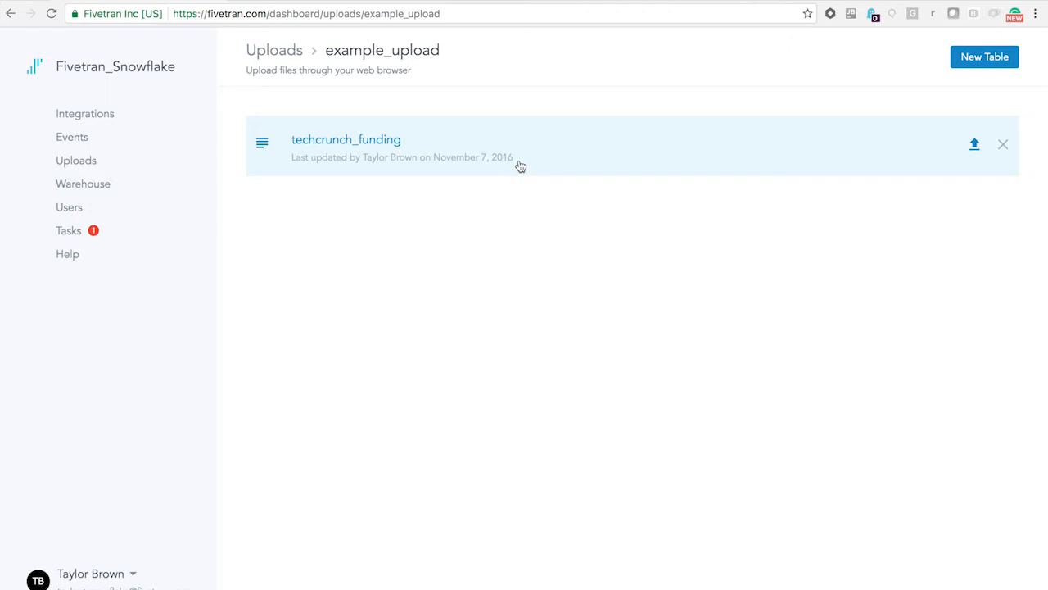
{"action": "left_click", "coordinate": [708, 154]}
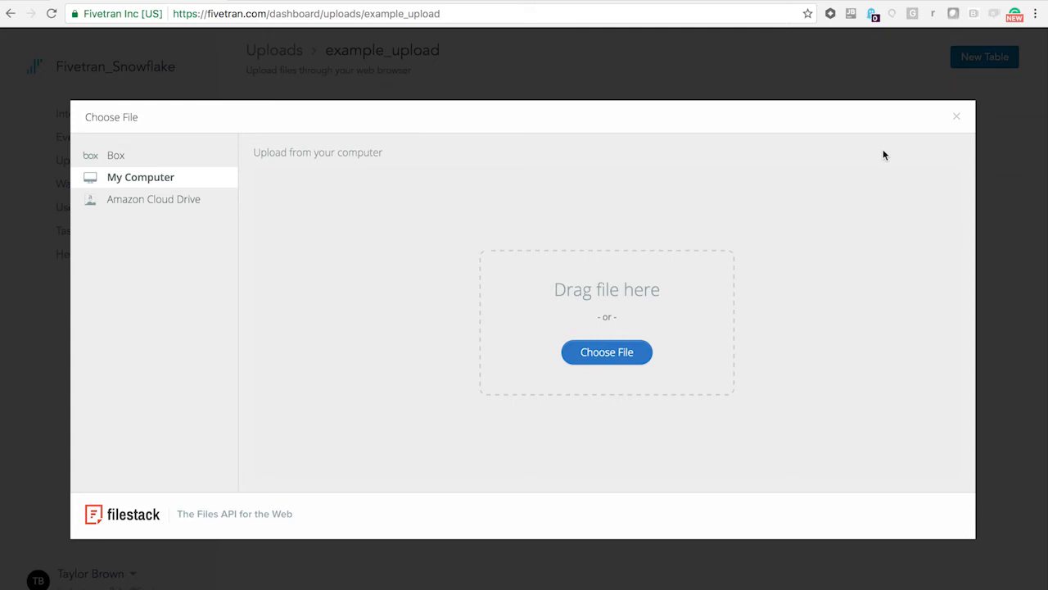
{"action": "left_click", "coordinate": [956, 120]}
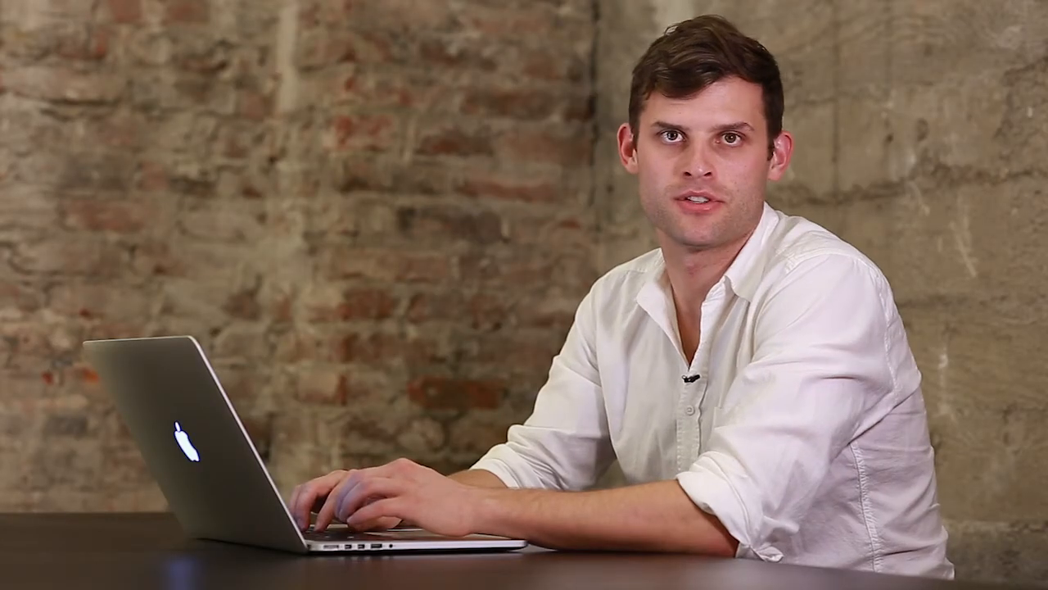